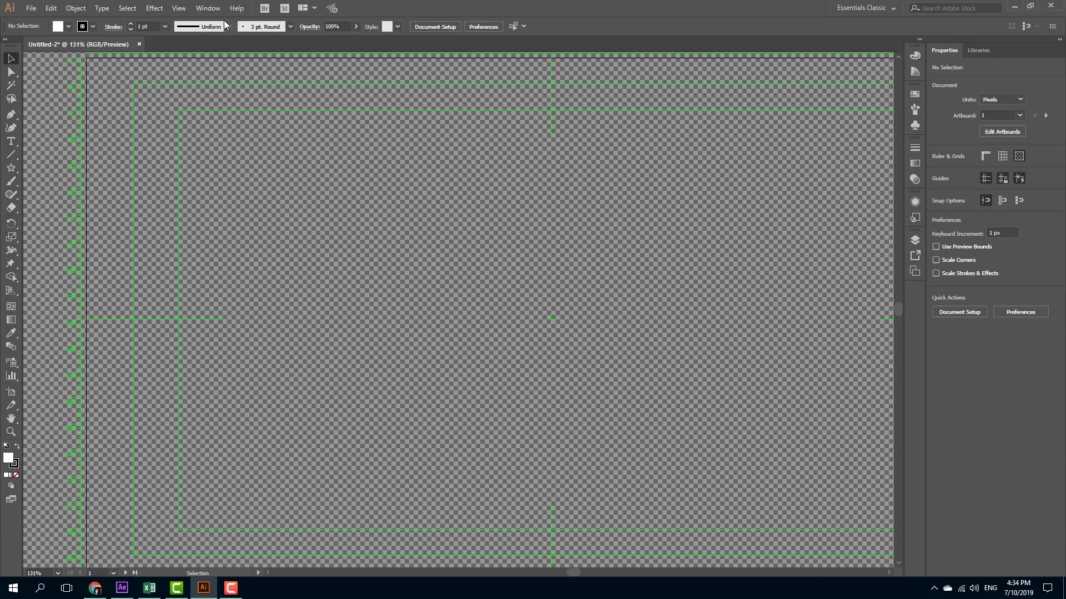
Show the Symbols panel and open the Logo Elements symbol library from its flyout menu.
{"action": "left_click", "coordinate": [206, 9]}
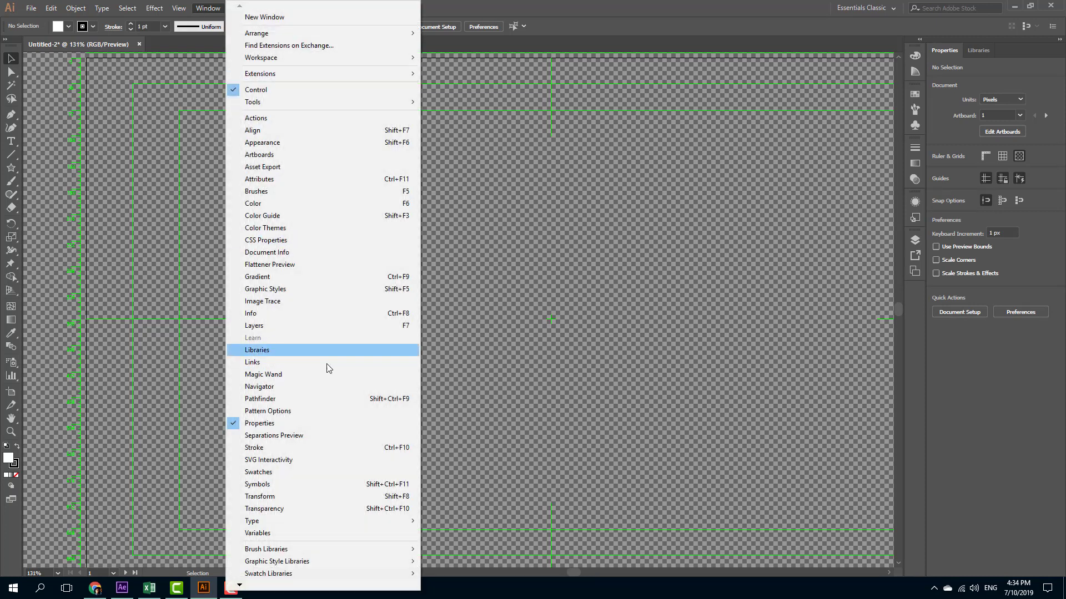
{"action": "left_click", "coordinate": [292, 492]}
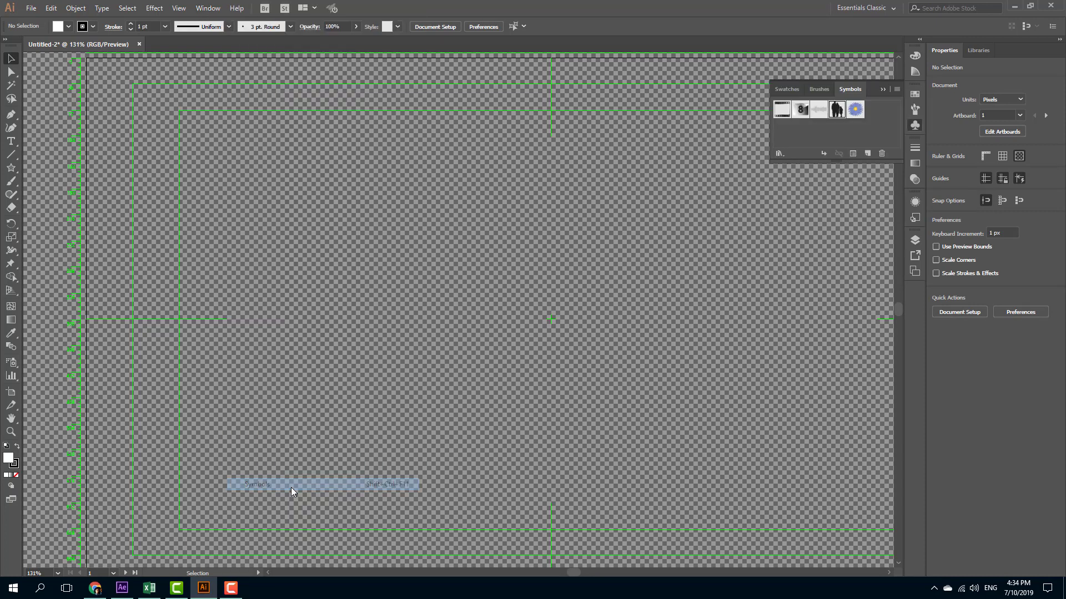
{"action": "left_click", "coordinate": [896, 89]}
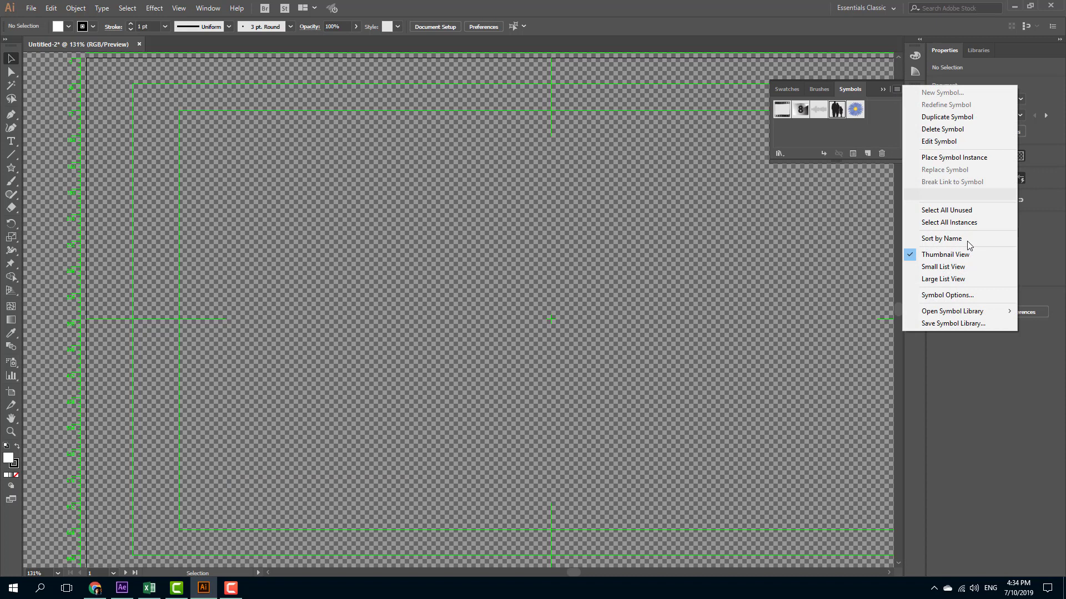
{"action": "mouse_move", "coordinate": [968, 311]}
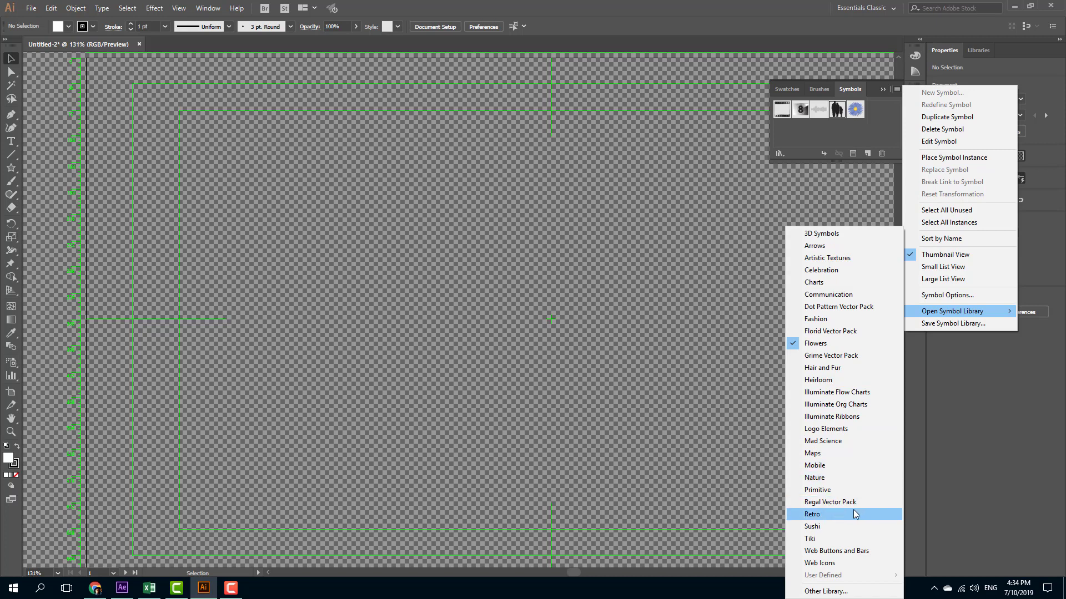
{"action": "left_click", "coordinate": [837, 431]}
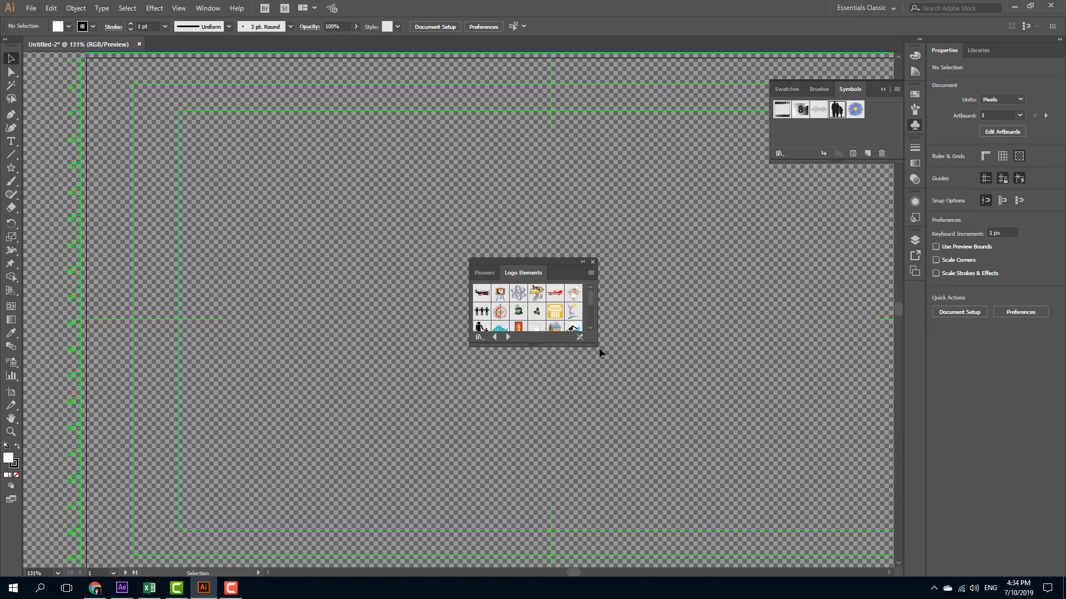
Enlarge the Logo Elements panel, drag the atom symbol onto the artboard, and reselect it.
{"action": "left_click_drag", "start_coordinate": [598, 347], "coordinate": [791, 519]}
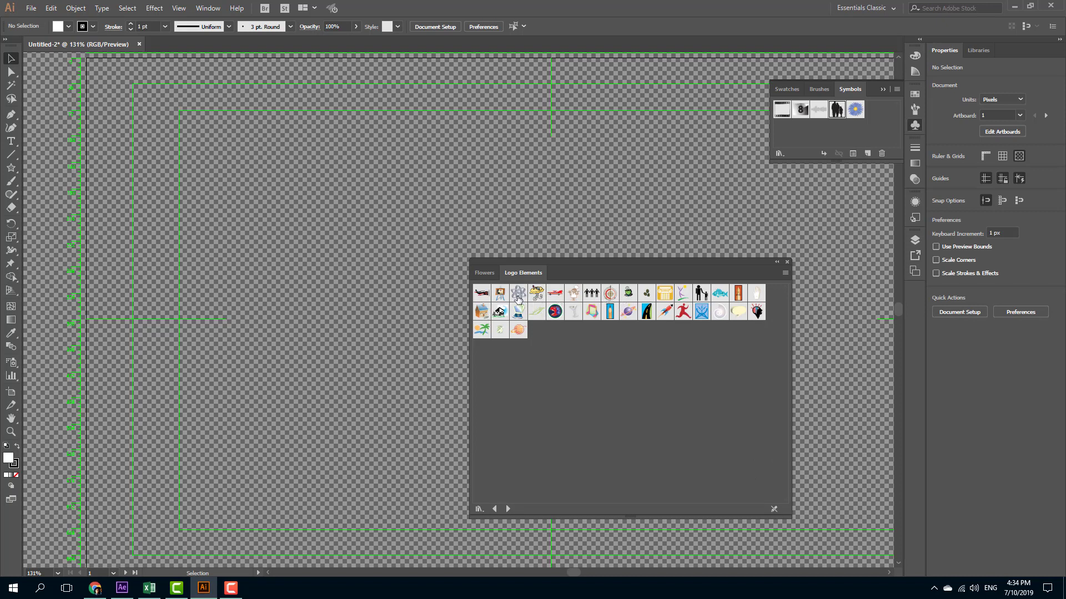
{"action": "left_click_drag", "start_coordinate": [518, 294], "coordinate": [437, 398]}
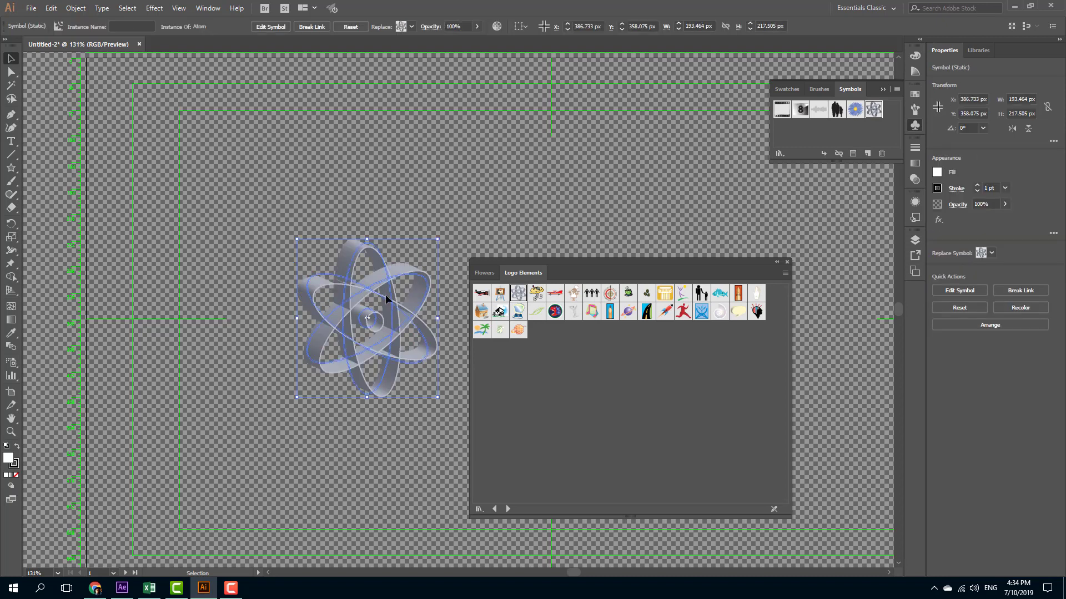
{"action": "left_click", "coordinate": [397, 222]}
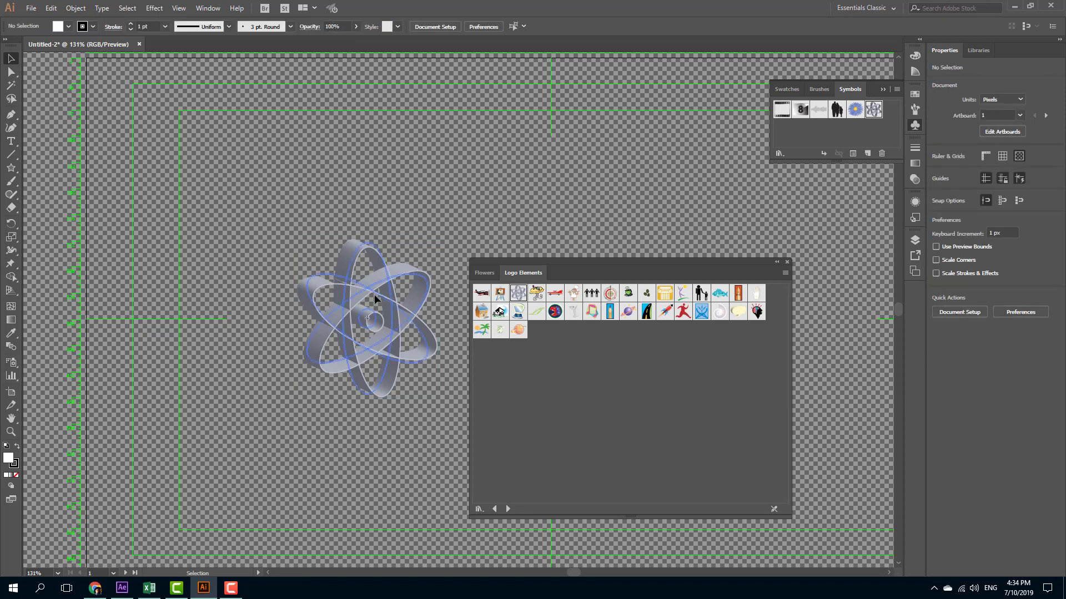
{"action": "left_click", "coordinate": [375, 298]}
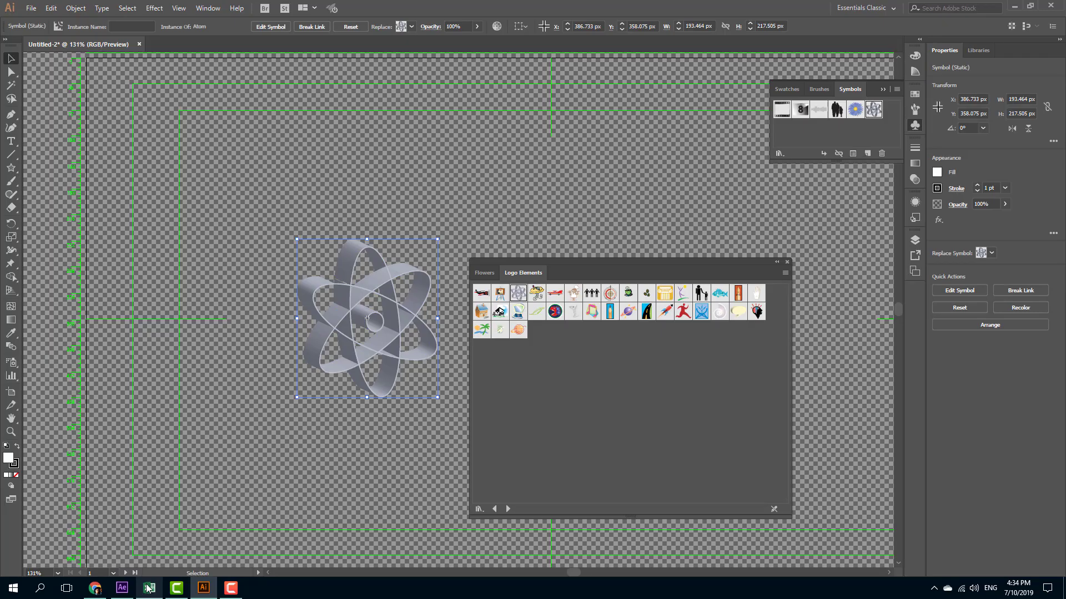
Zoom in on Comp 1 in After Effects to inspect the atom on Dark Gray Solid 1.
{"action": "left_click", "coordinate": [123, 589]}
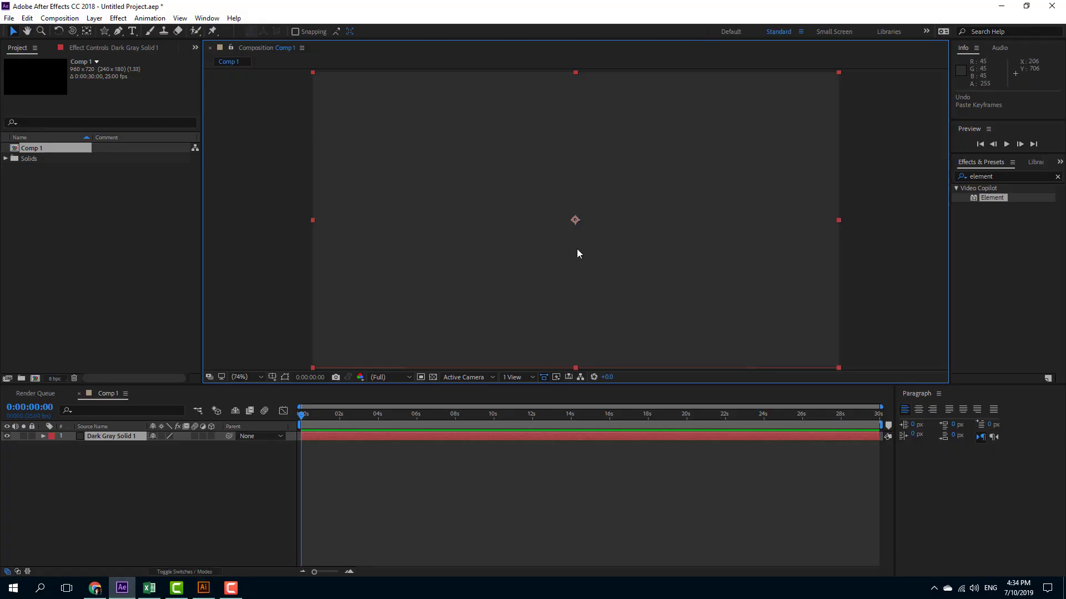
{"action": "left_click", "coordinate": [117, 436]}
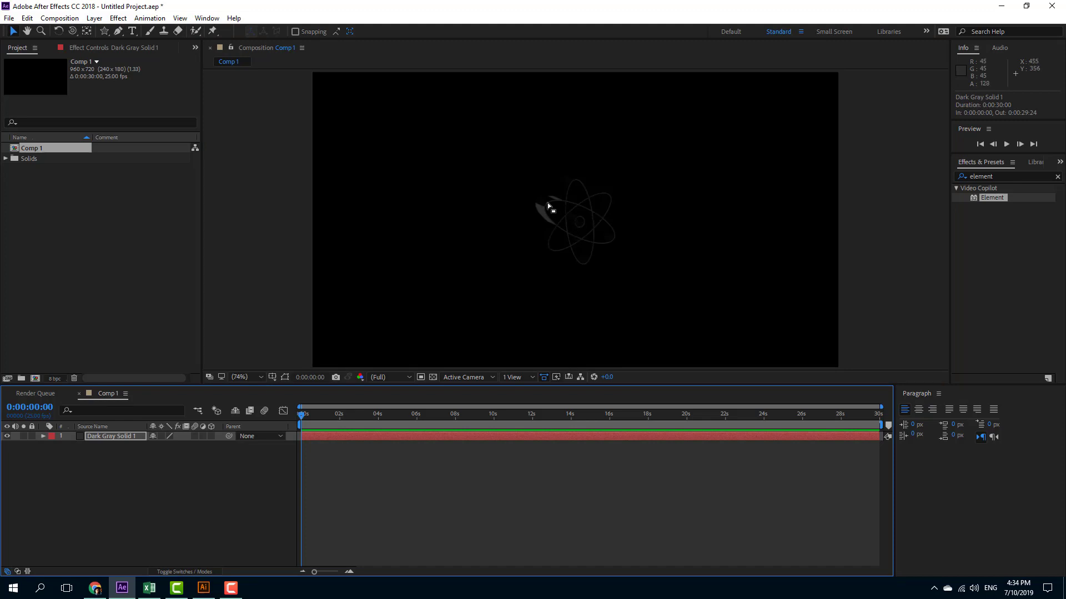
{"action": "scroll", "coordinate": [589, 216], "scroll_direction": "up", "scroll_amount": 6}
{"action": "scroll", "coordinate": [577, 208], "scroll_direction": "down", "scroll_amount": 1}
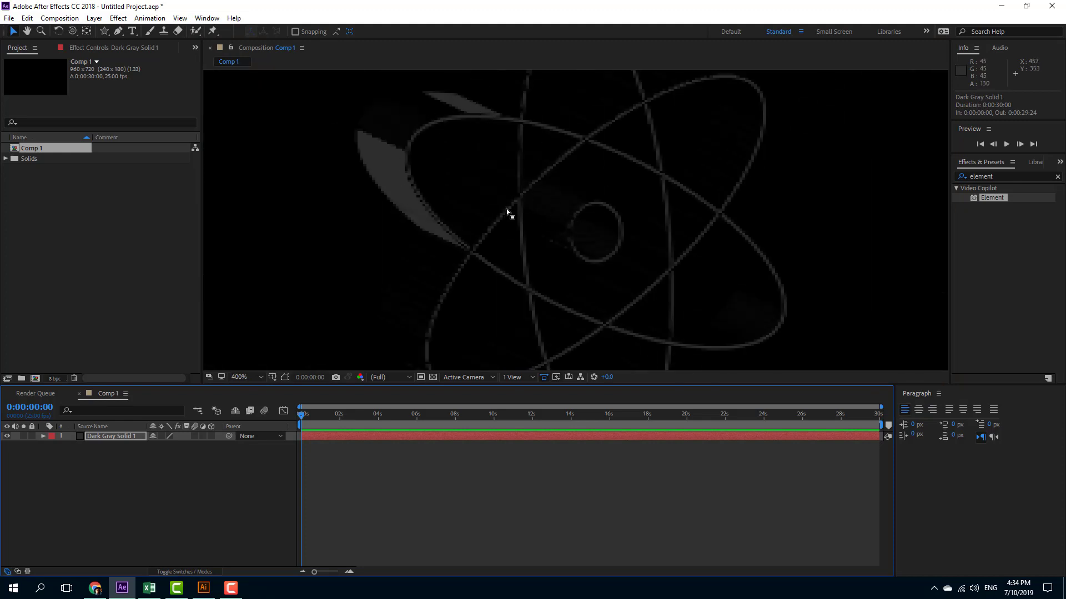
{"action": "scroll", "coordinate": [547, 228], "scroll_direction": "down", "scroll_amount": 2}
{"action": "scroll", "coordinate": [547, 228], "scroll_direction": "up", "scroll_amount": 1}
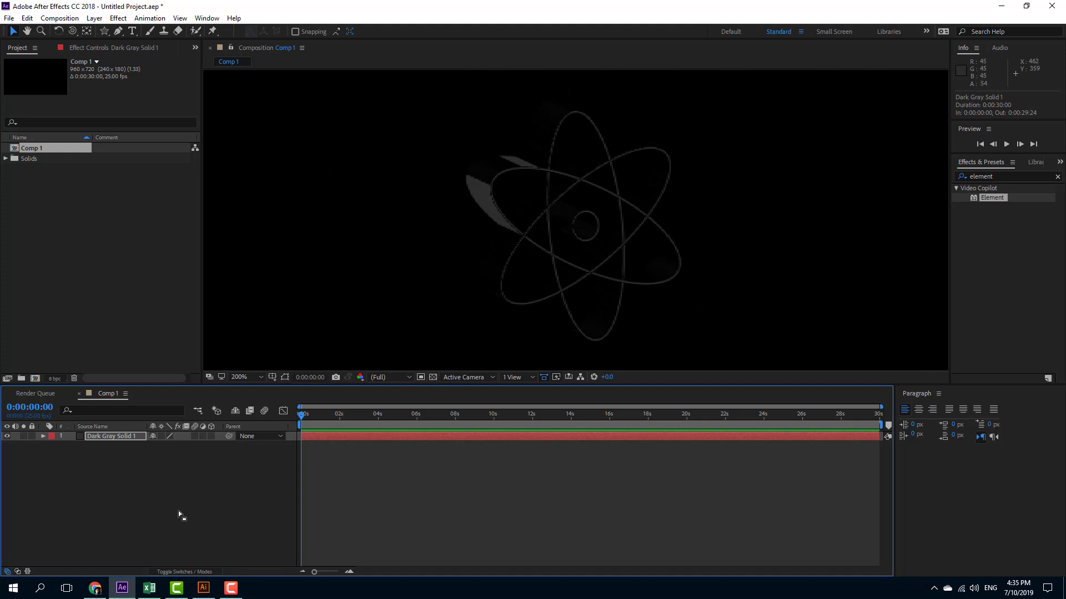
{"action": "left_click", "coordinate": [113, 439]}
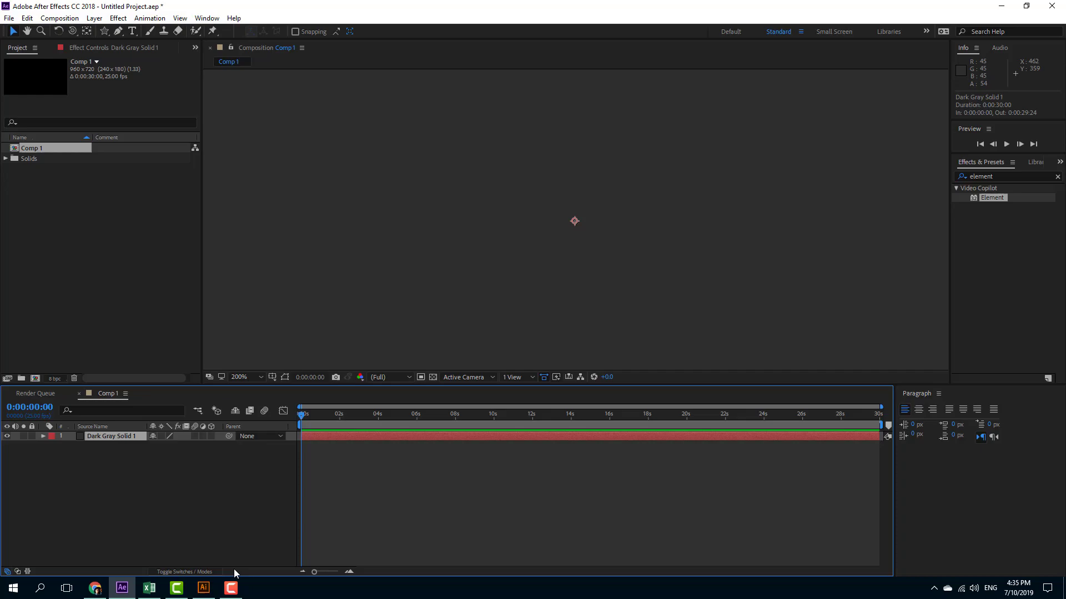
Drag Figure with Child onto the artboard, scale it to about 157 × 199 px, and move it above the atom.
{"action": "left_click", "coordinate": [203, 588]}
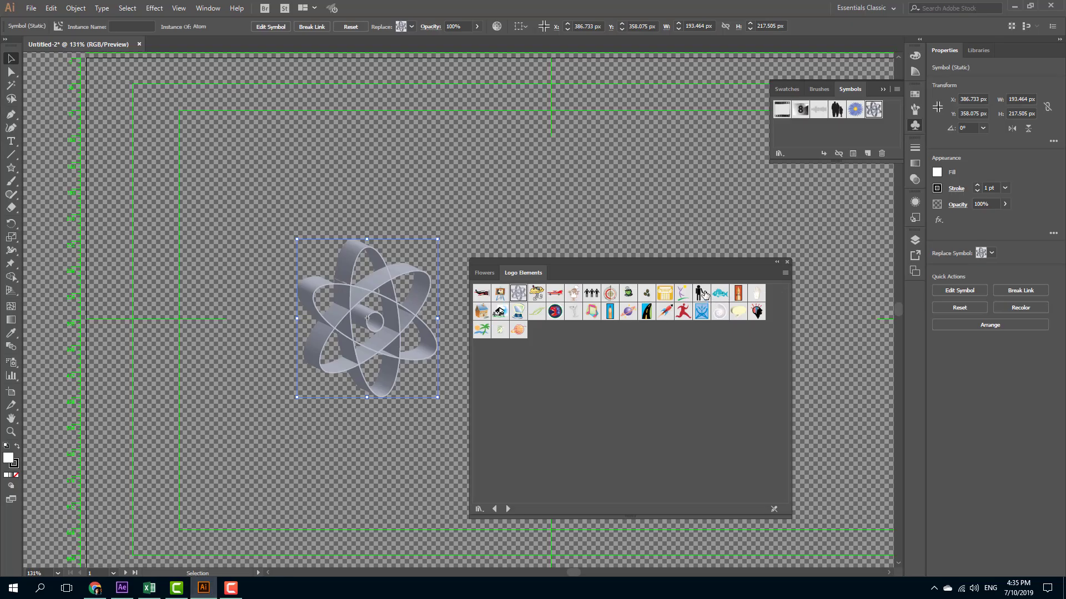
{"action": "left_click_drag", "start_coordinate": [702, 294], "coordinate": [784, 278]}
{"action": "left_click_drag", "start_coordinate": [679, 188], "coordinate": [740, 293]}
{"action": "left_click_drag", "start_coordinate": [670, 208], "coordinate": [397, 130]}
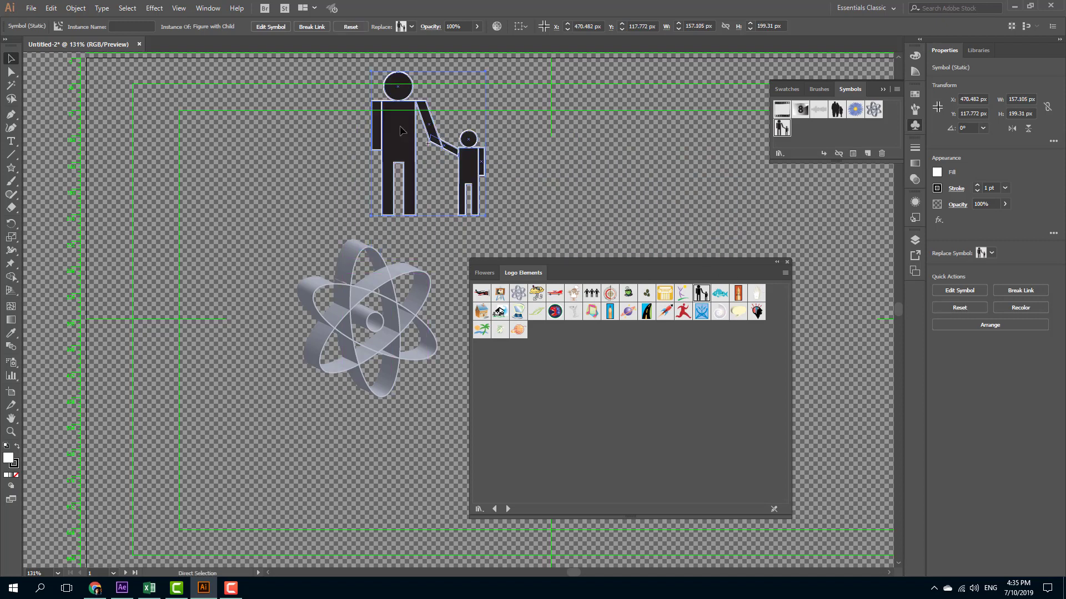
Zoom in on the figure-with-child render in Comp 1 and check the layer's eight masks.
{"action": "left_click", "coordinate": [122, 588]}
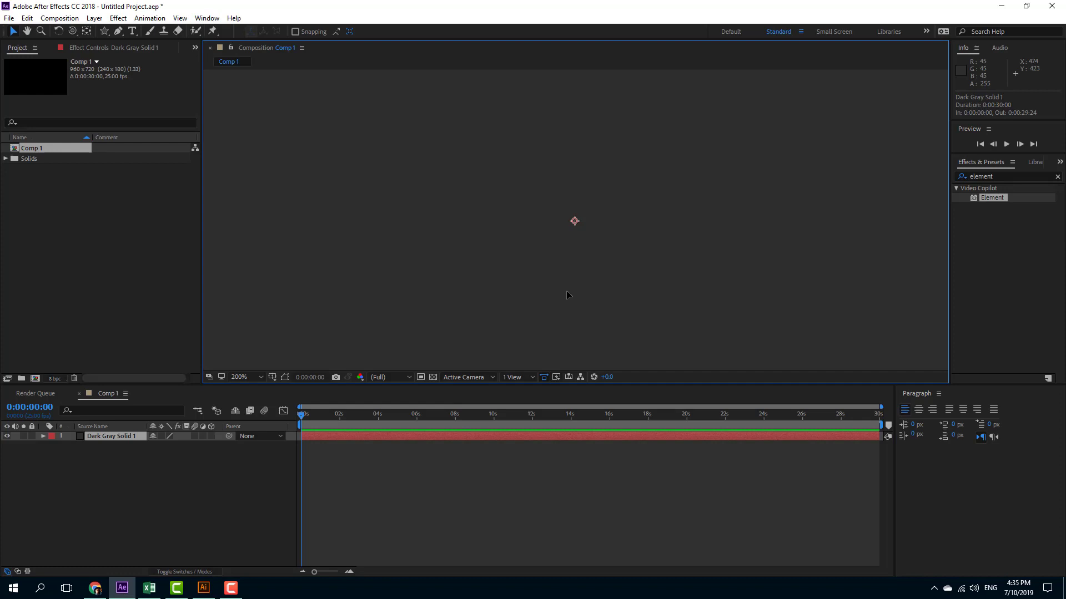
{"action": "scroll", "coordinate": [567, 293], "scroll_direction": "down", "scroll_amount": 6}
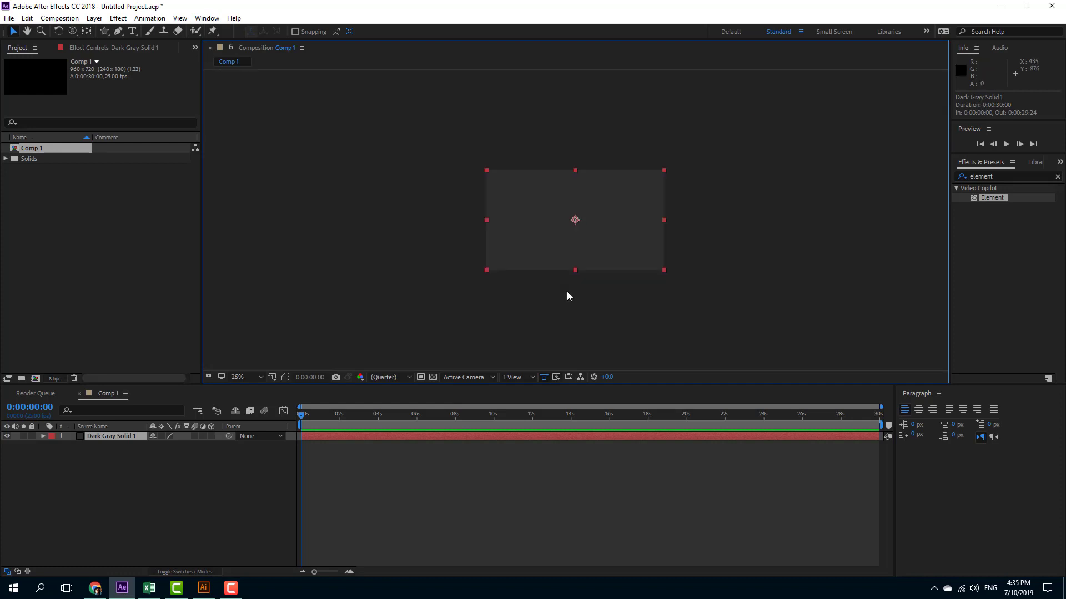
{"action": "left_click", "coordinate": [567, 296]}
{"action": "scroll", "coordinate": [594, 272], "scroll_direction": "up", "scroll_amount": 2}
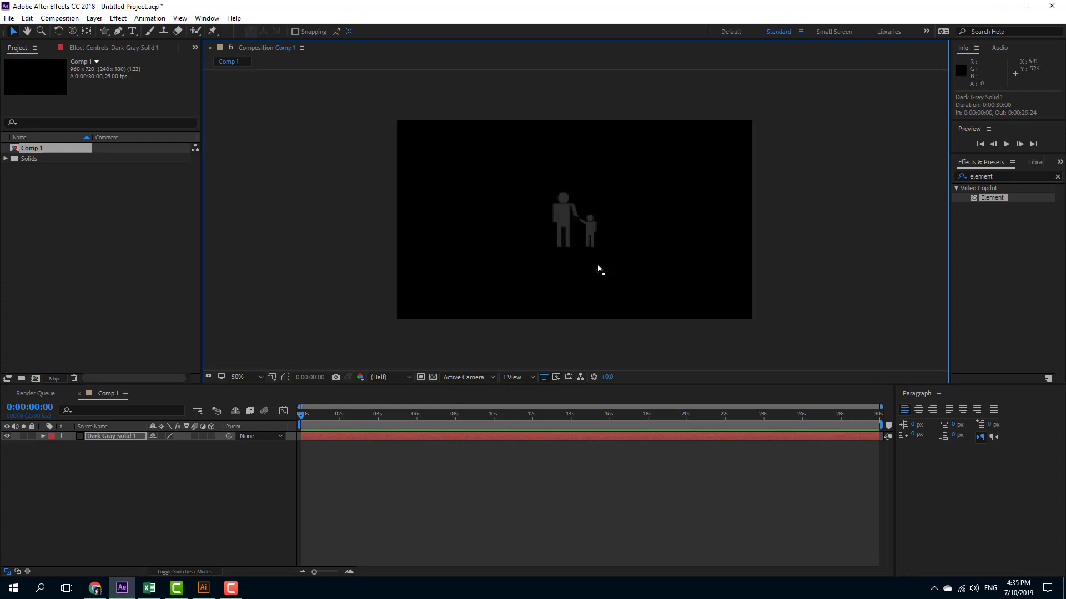
{"action": "scroll", "coordinate": [598, 267], "scroll_direction": "up", "scroll_amount": 2}
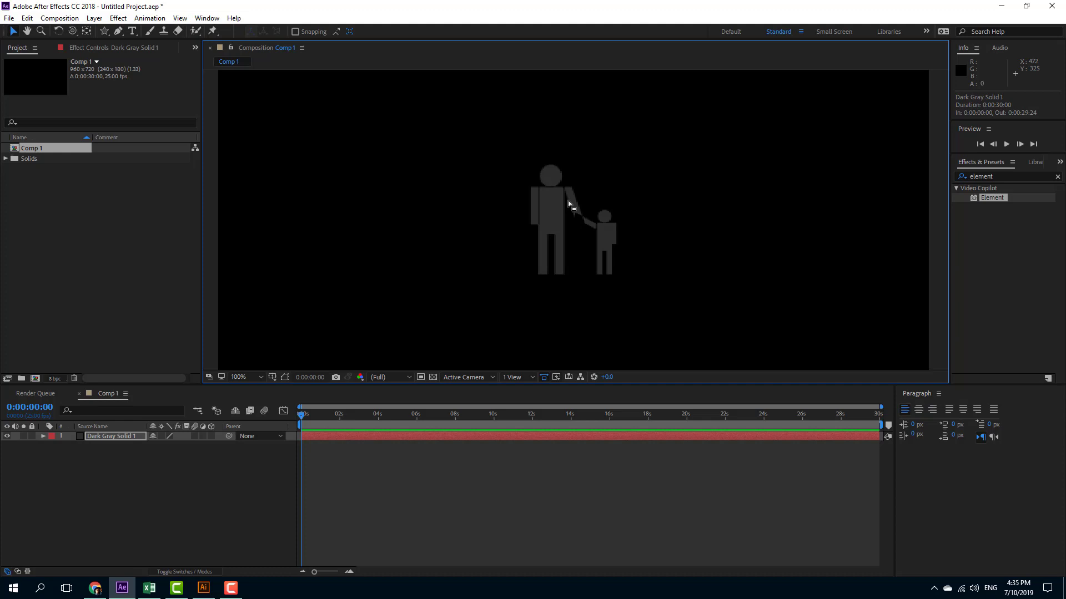
{"action": "scroll", "coordinate": [569, 204], "scroll_direction": "down", "scroll_amount": 2}
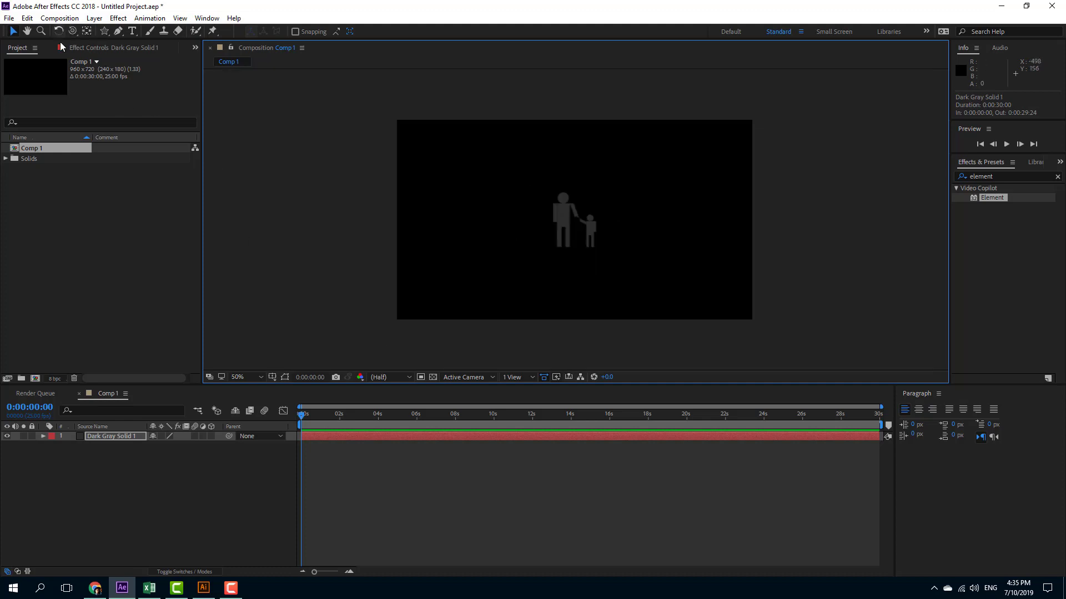
{"action": "left_click", "coordinate": [44, 436]}
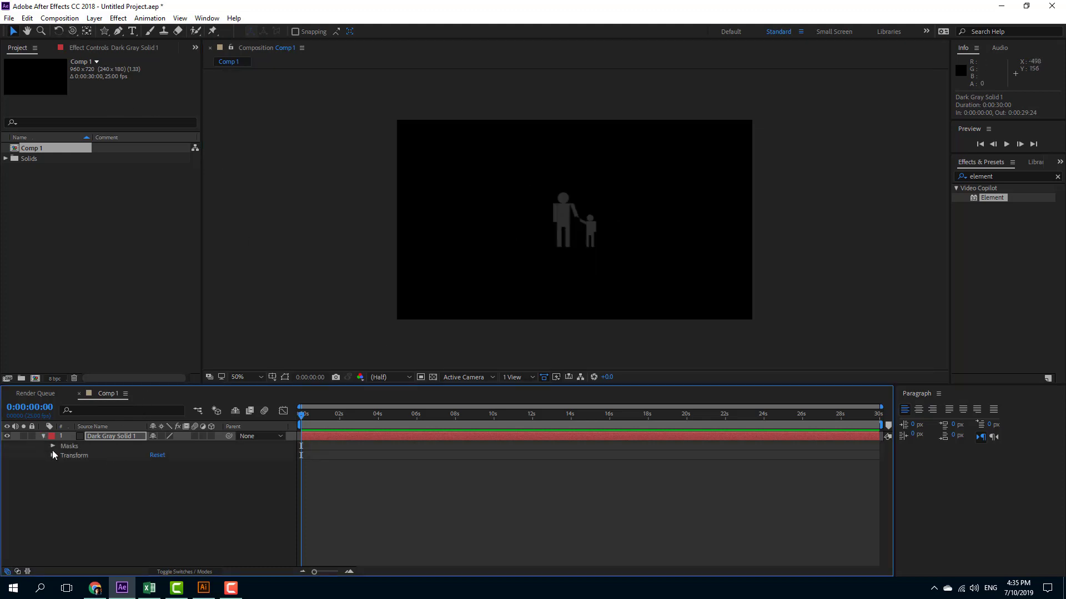
{"action": "left_click", "coordinate": [52, 447]}
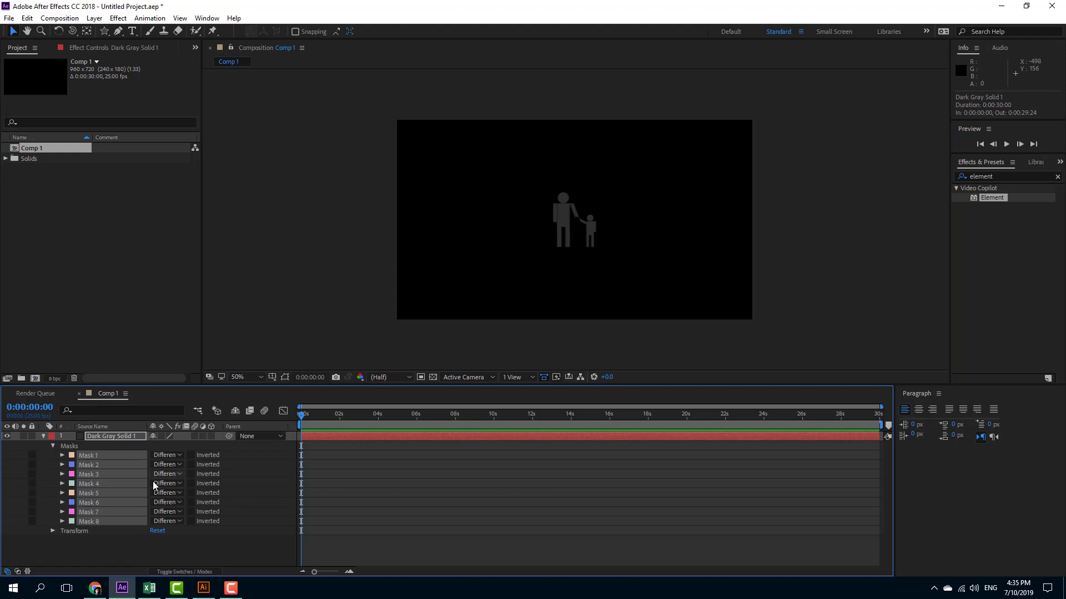
{"action": "left_click", "coordinate": [43, 437]}
Start a new solid layer from the timeline's New > Solid menu.
{"action": "right_click", "coordinate": [109, 460]}
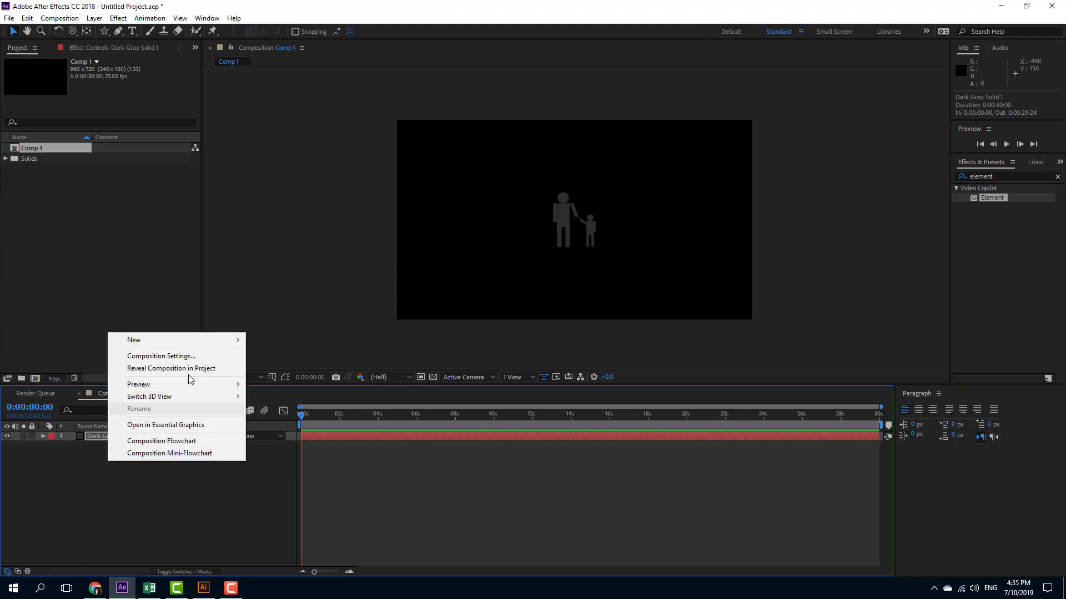
{"action": "mouse_move", "coordinate": [175, 340]}
{"action": "left_click", "coordinate": [290, 371]}
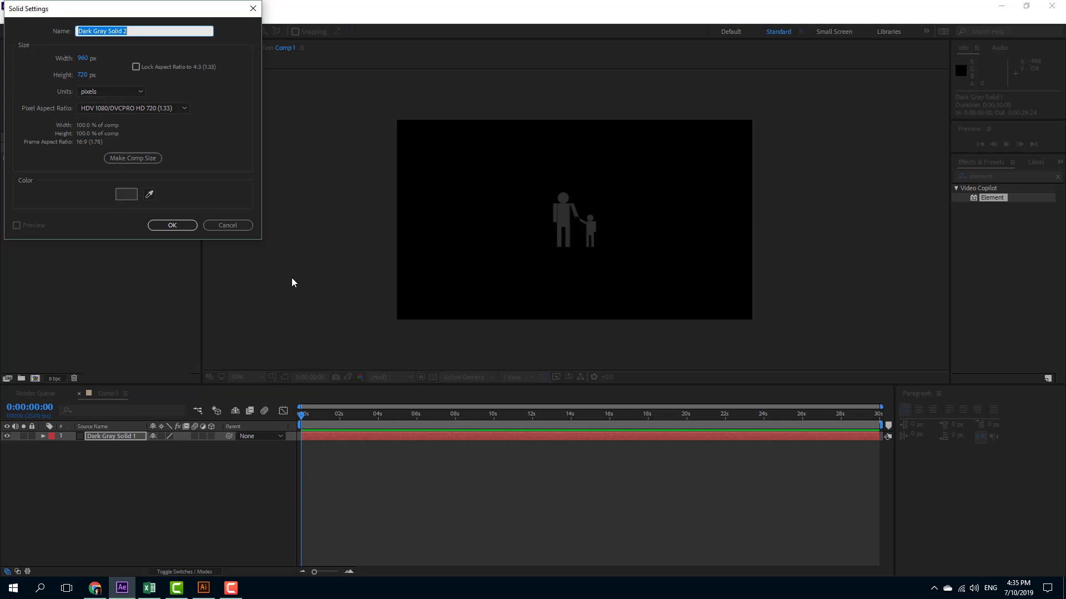
Create Dark Gray Solid 2 and apply the Element effect to it instead of Dark Gray Solid 1.
{"action": "key", "text": "Return"}
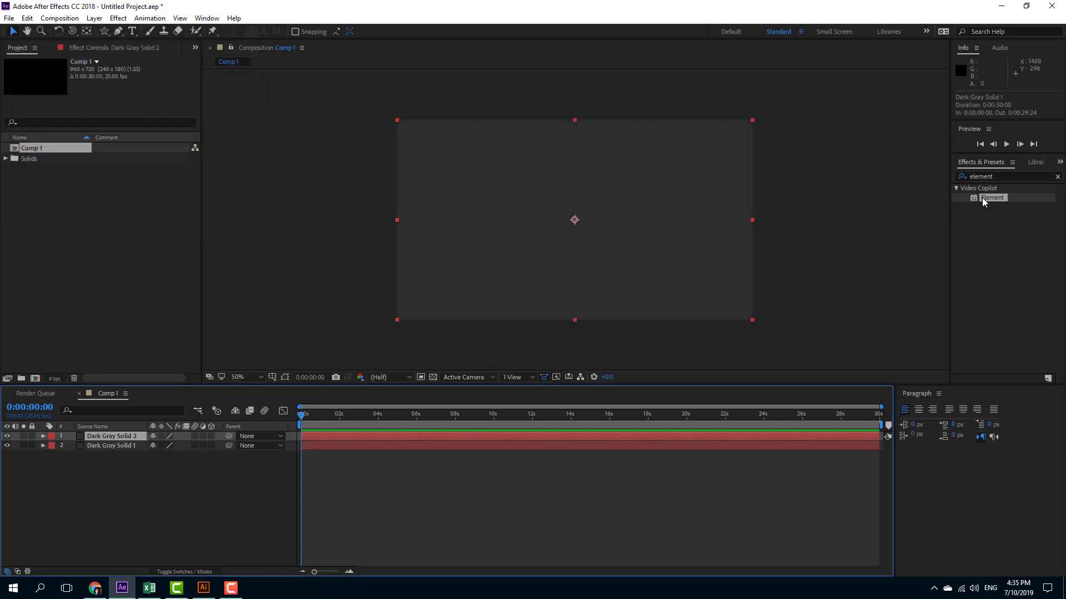
{"action": "left_click_drag", "start_coordinate": [983, 201], "coordinate": [118, 450]}
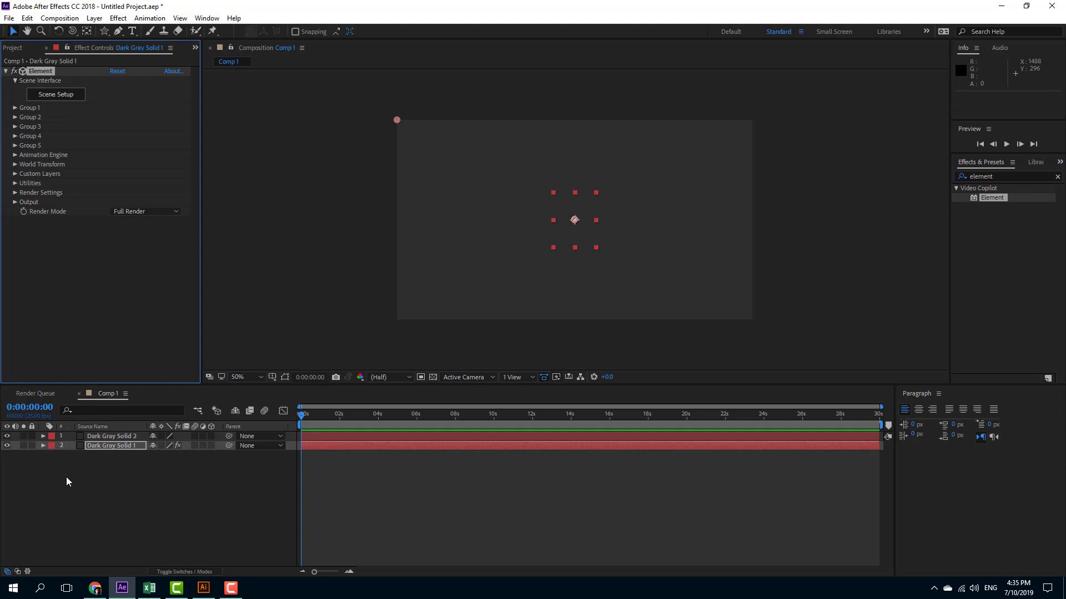
{"action": "key", "text": "ctrl+z"}
{"action": "left_click_drag", "start_coordinate": [988, 199], "coordinate": [128, 439]}
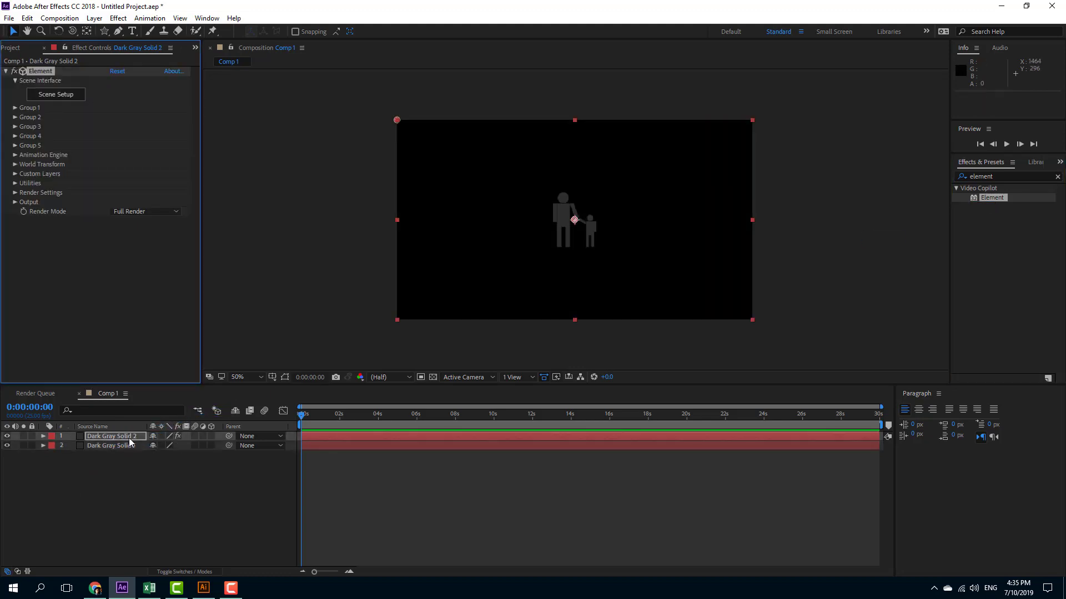
Set Element's Custom Text and Masks Path Layer 1 to Dark Gray Solid 1 and open Scene Setup.
{"action": "left_click", "coordinate": [15, 174]}
{"action": "left_click", "coordinate": [25, 183]}
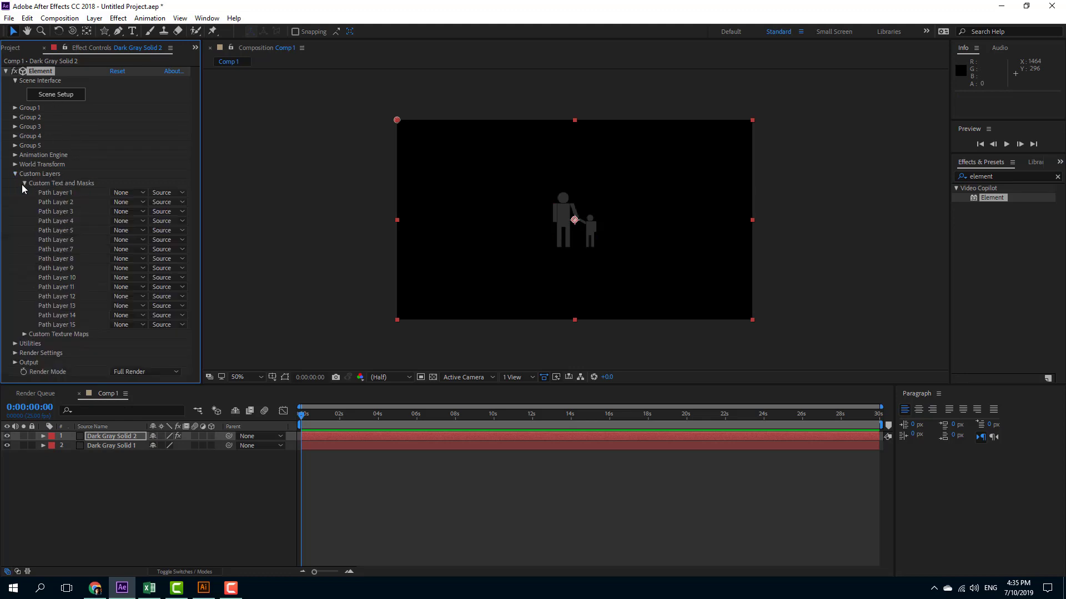
{"action": "left_click", "coordinate": [140, 194]}
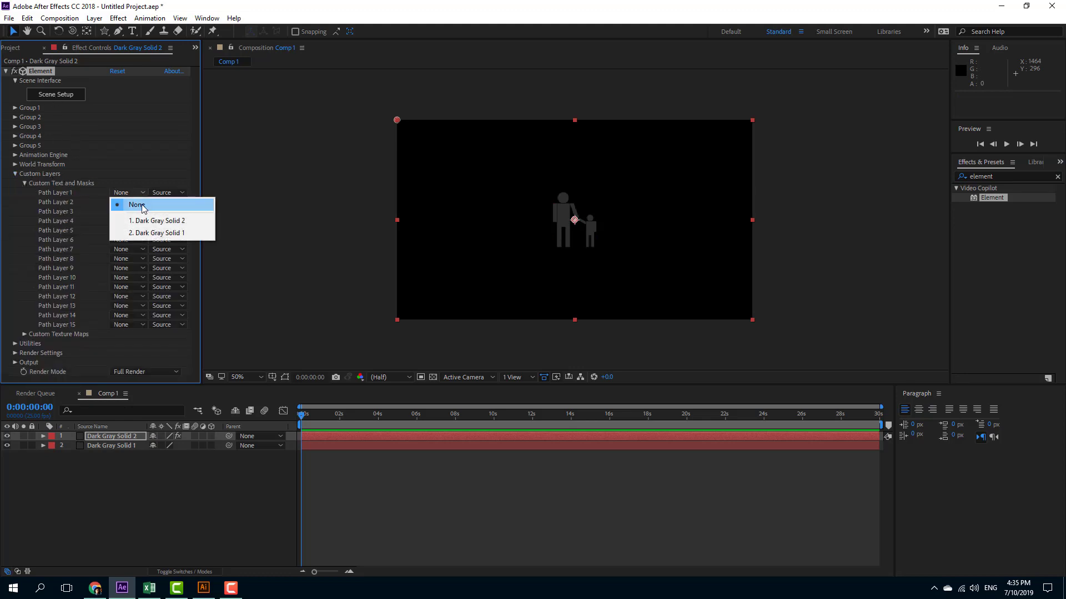
{"action": "left_click", "coordinate": [177, 232]}
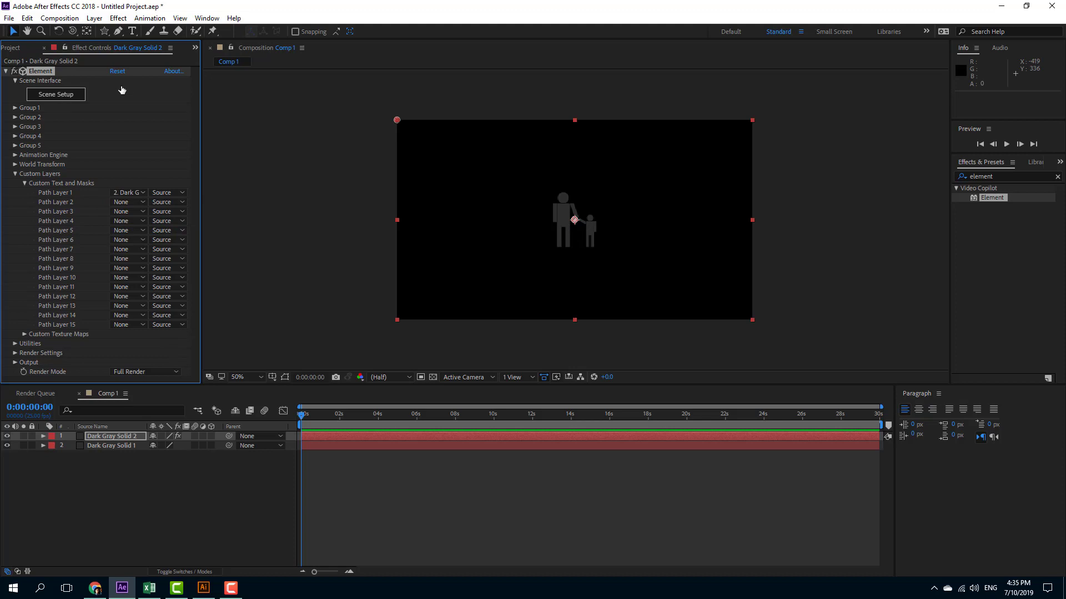
{"action": "left_click", "coordinate": [122, 90]}
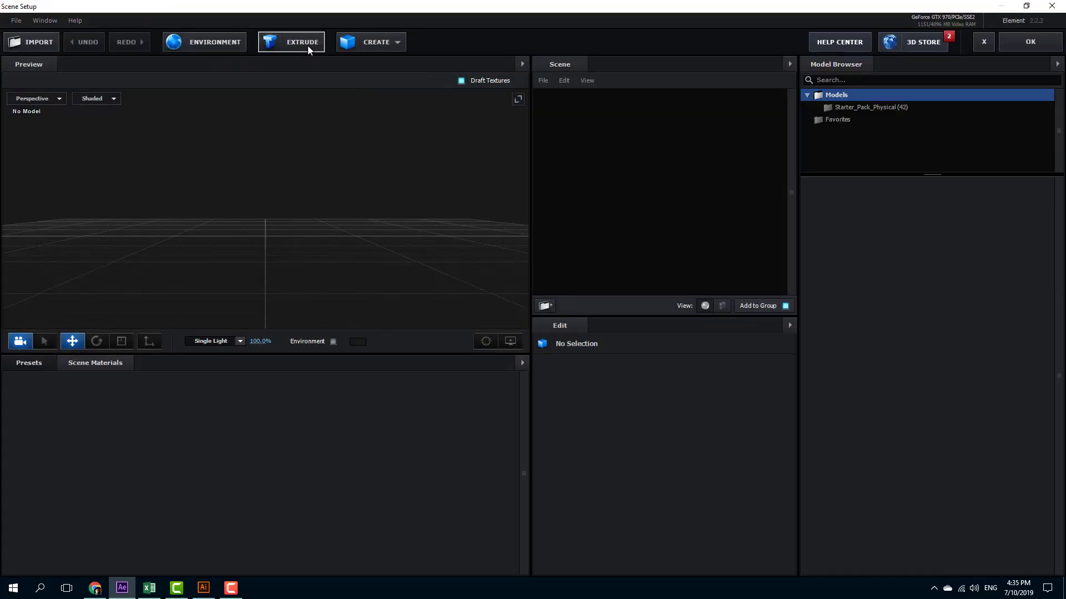
Extrude Custom Path 1 with Bevel Scale 7.17 and Path Expand -2.64.
{"action": "left_click", "coordinate": [307, 43]}
{"action": "left_click_drag", "start_coordinate": [331, 240], "coordinate": [356, 257]}
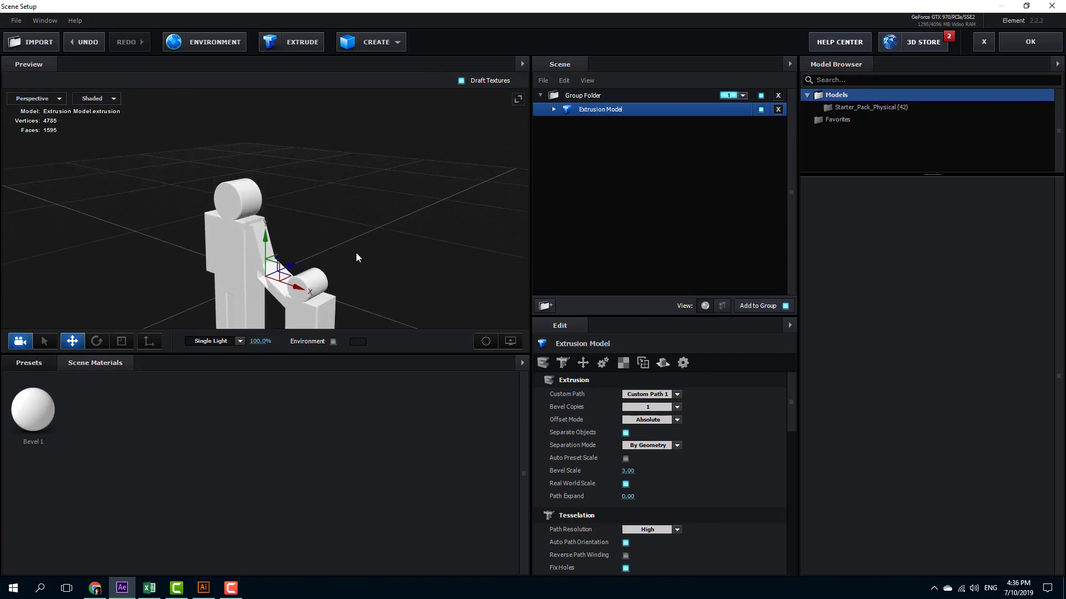
{"action": "scroll", "coordinate": [364, 192], "scroll_direction": "down", "scroll_amount": 5}
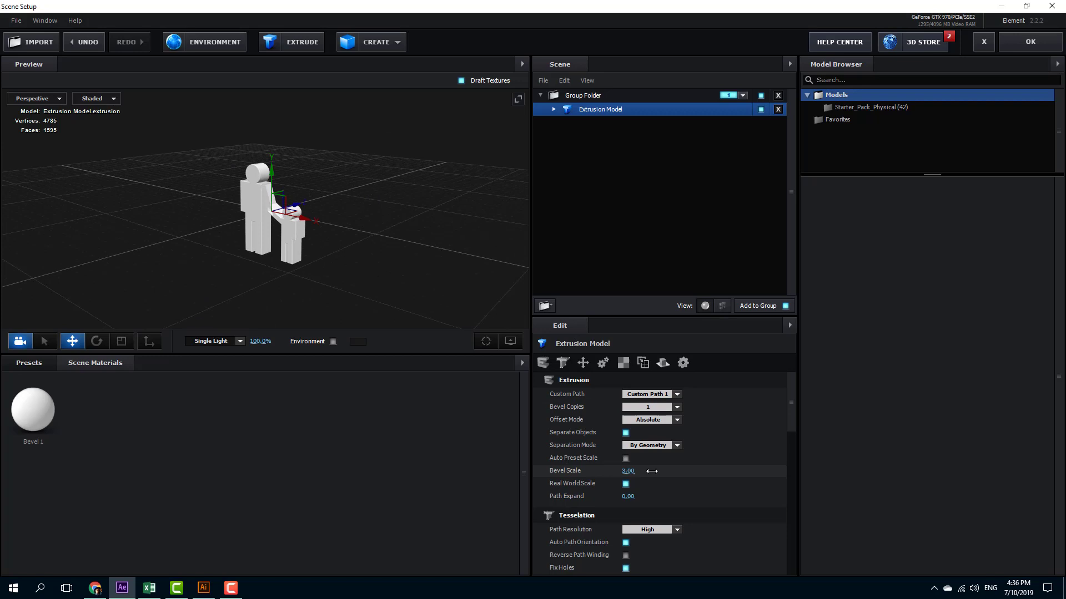
{"action": "left_click_drag", "start_coordinate": [652, 470], "coordinate": [841, 470]}
{"action": "left_click_drag", "start_coordinate": [647, 498], "coordinate": [516, 528]}
{"action": "left_click_drag", "start_coordinate": [388, 233], "coordinate": [333, 238]}
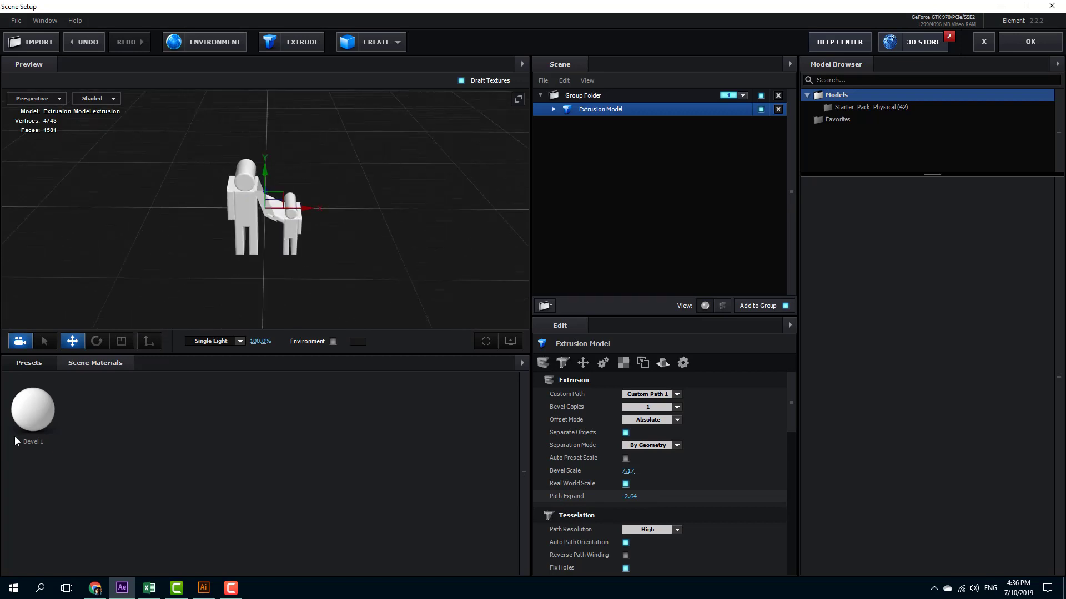
Apply the Pro_Shaders Plastic futuristic_01 material to the extruded figures and accept the scene.
{"action": "left_click", "coordinate": [28, 362]}
{"action": "left_click", "coordinate": [61, 416]}
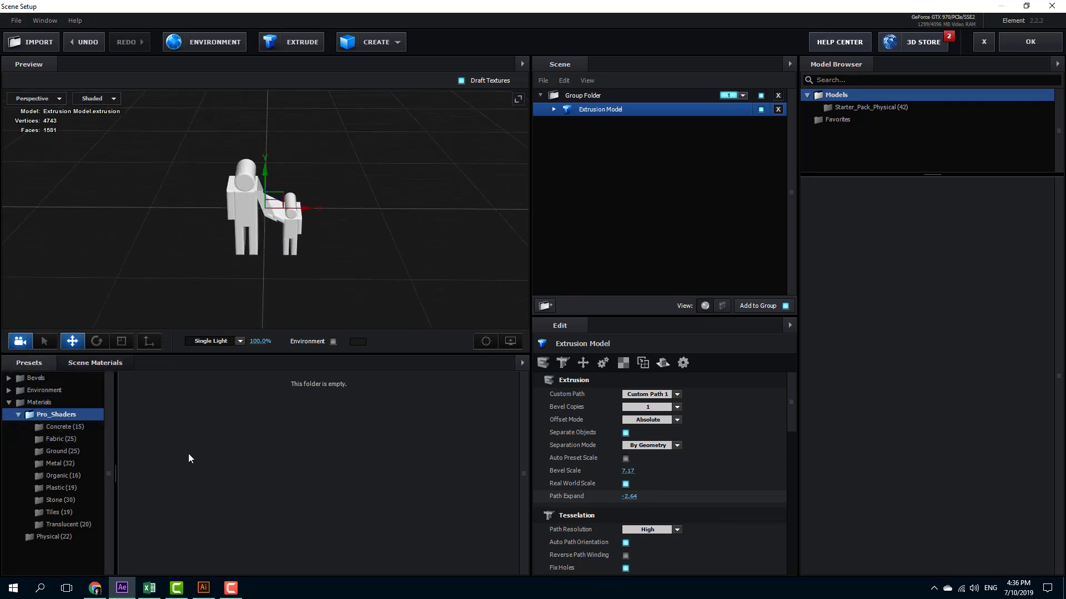
{"action": "left_click", "coordinate": [62, 486]}
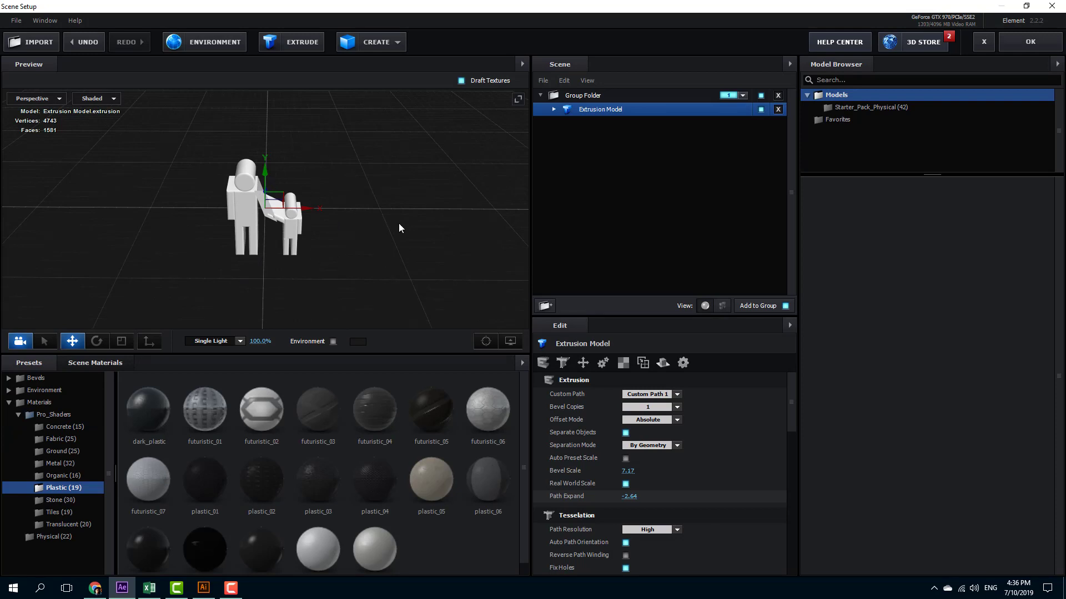
{"action": "left_click_drag", "start_coordinate": [399, 223], "coordinate": [388, 243]}
{"action": "scroll", "coordinate": [388, 243], "scroll_direction": "up", "scroll_amount": 5}
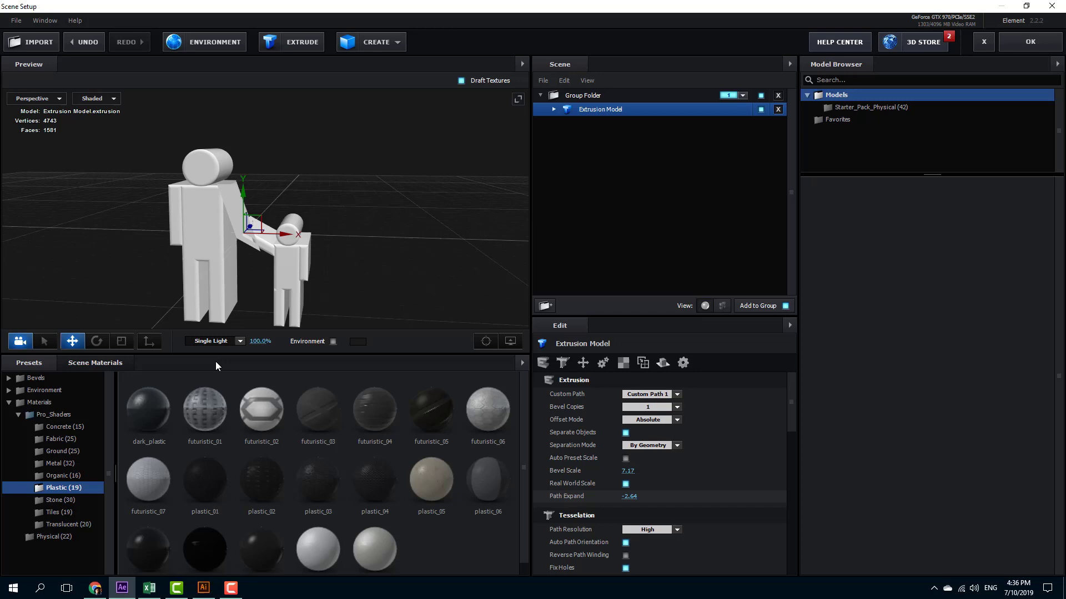
{"action": "left_click_drag", "start_coordinate": [207, 418], "coordinate": [382, 259]}
{"action": "scroll", "coordinate": [318, 229], "scroll_direction": "up", "scroll_amount": 5}
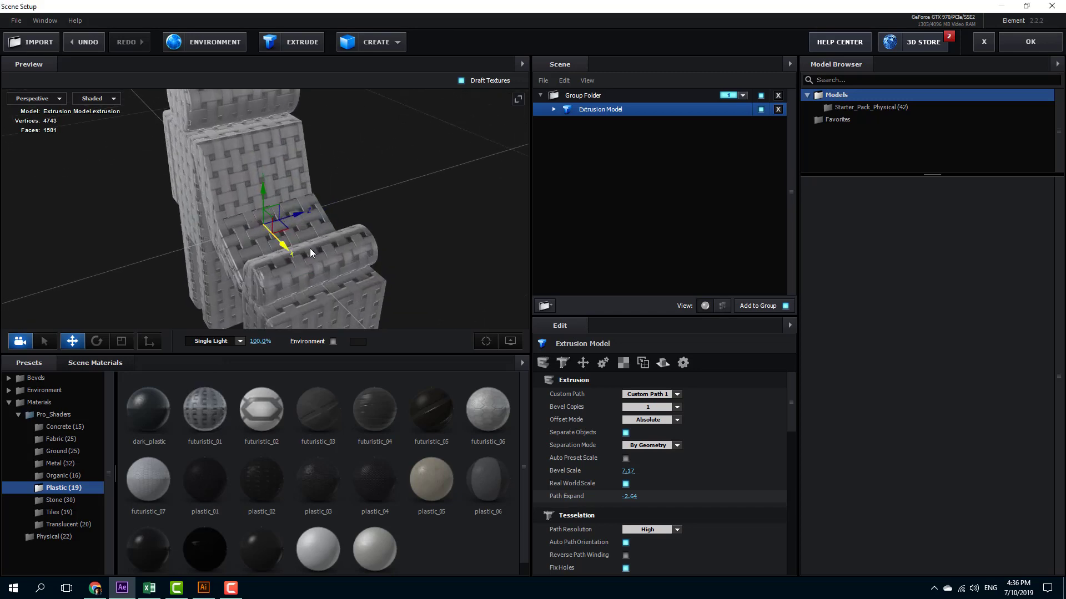
{"action": "left_click_drag", "start_coordinate": [310, 248], "coordinate": [454, 231]}
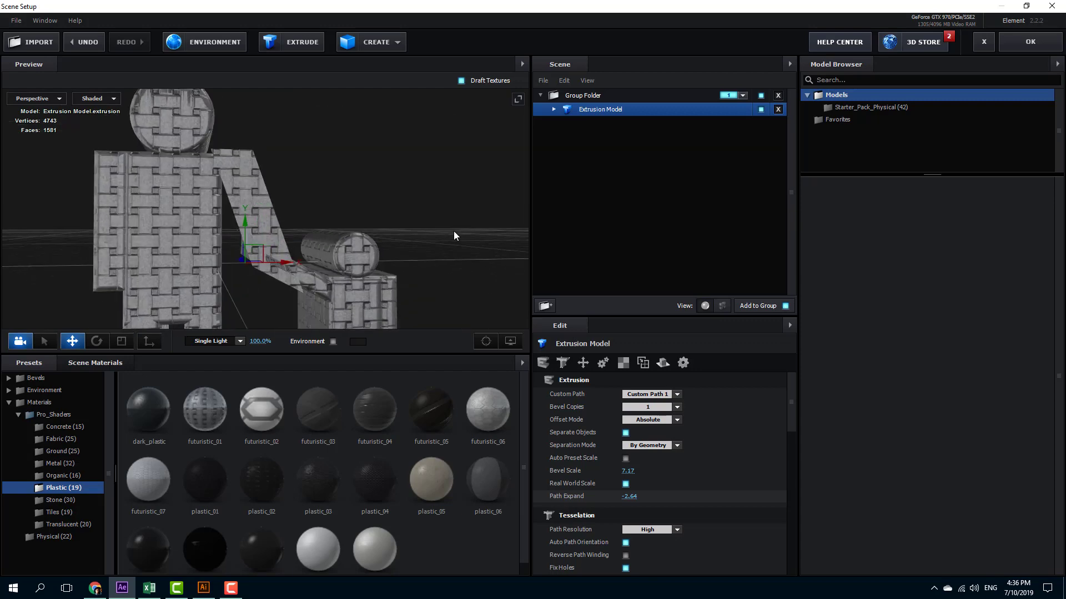
{"action": "left_click", "coordinate": [1024, 40]}
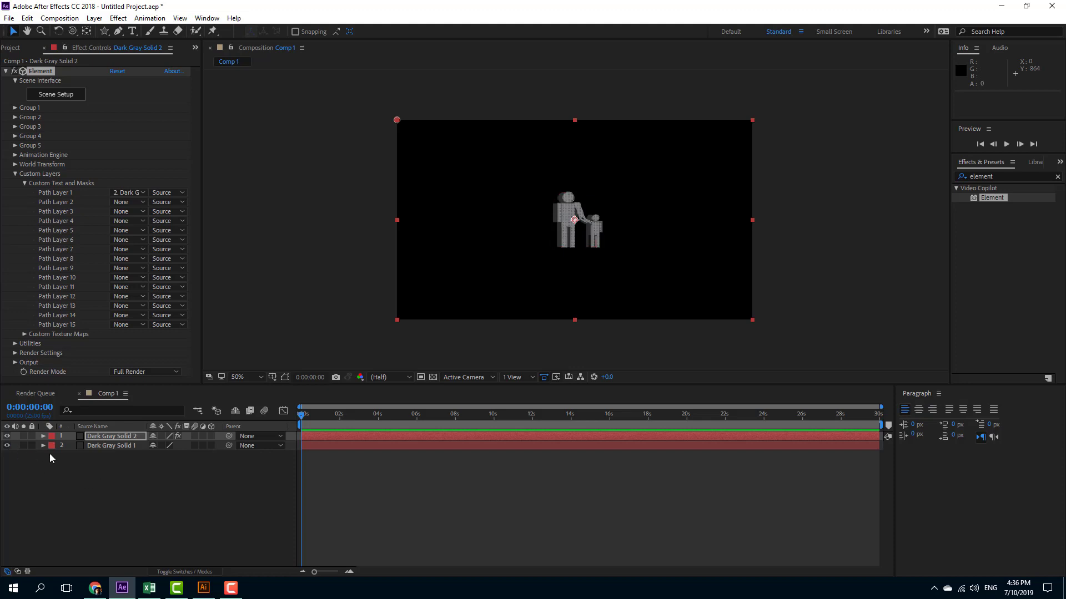
Raise Group 1's Particle Look Particle Size to 25.40 so the figures fill the frame.
{"action": "left_click", "coordinate": [6, 451]}
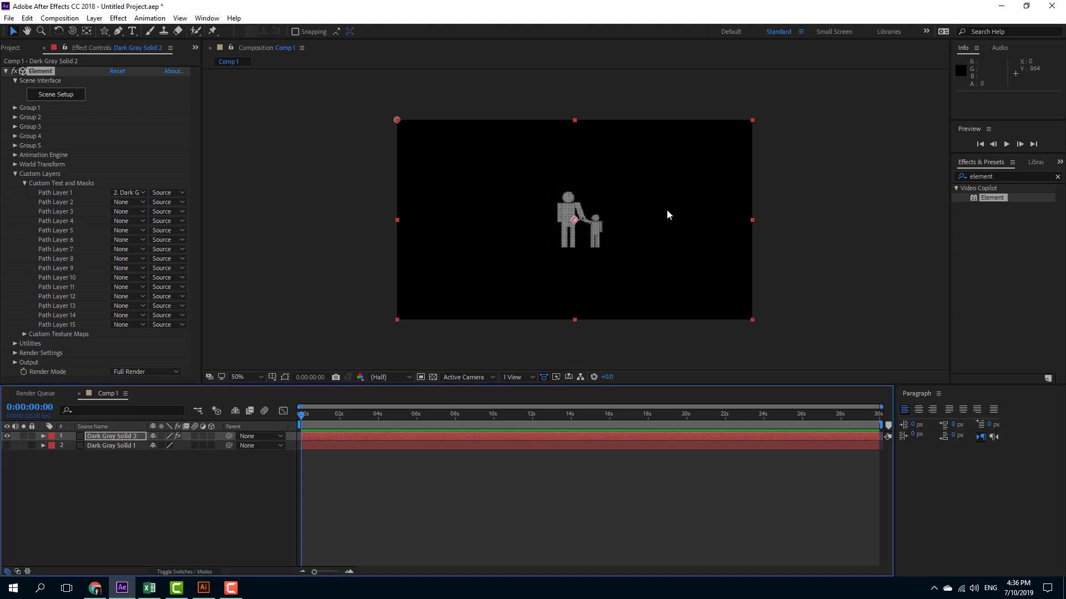
{"action": "left_click", "coordinate": [23, 109]}
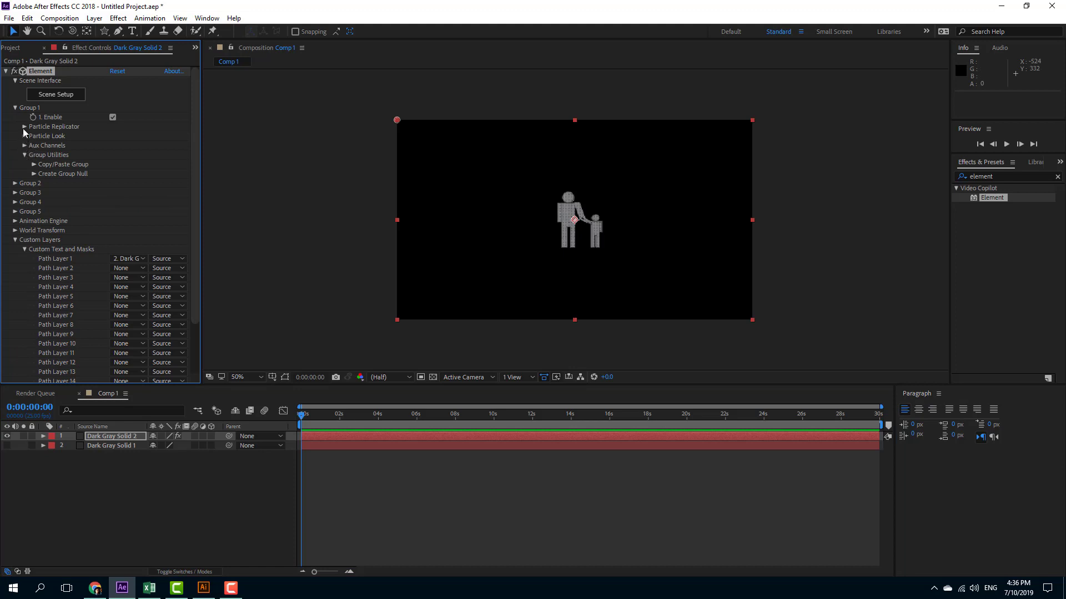
{"action": "left_click", "coordinate": [25, 136]}
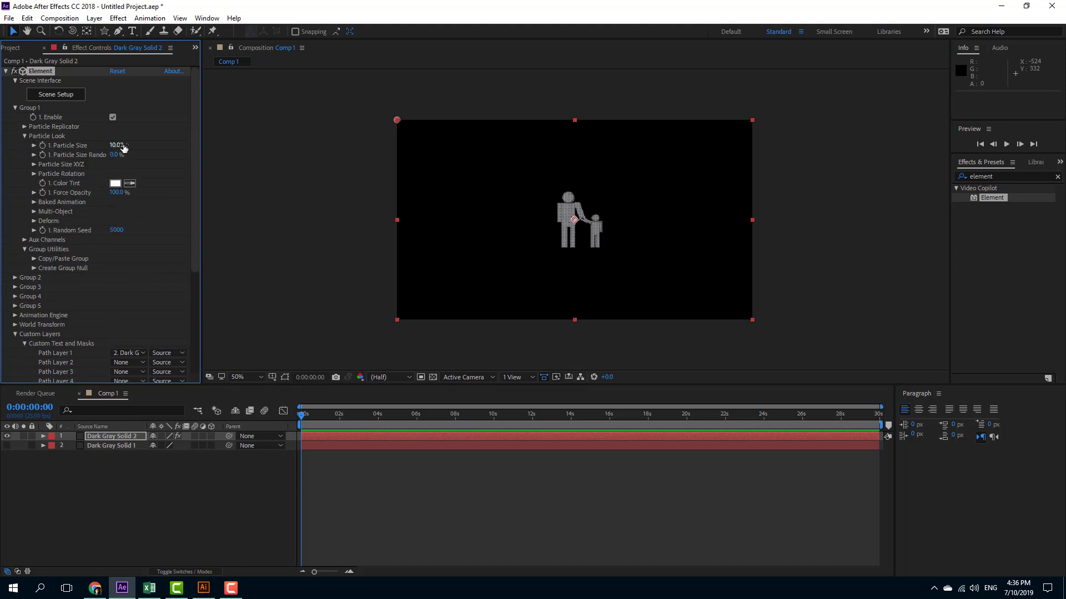
{"action": "left_click_drag", "start_coordinate": [117, 146], "coordinate": [243, 148]}
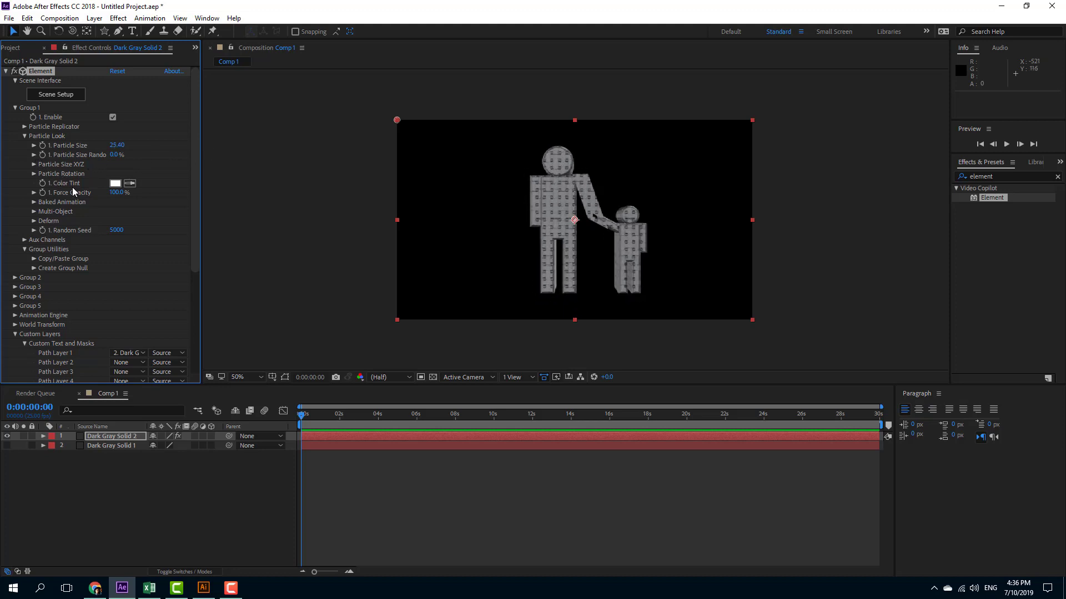
{"action": "left_click", "coordinate": [35, 174]}
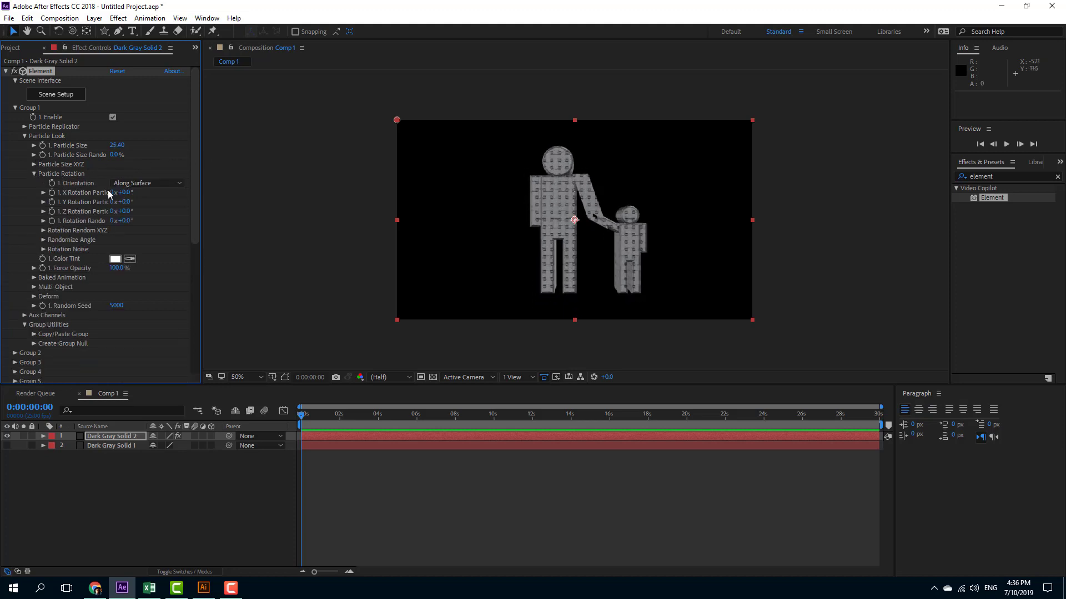
Set Group 1 particle rotation to X -37° and Y +33°.
{"action": "left_click_drag", "start_coordinate": [123, 192], "coordinate": [169, 202]}
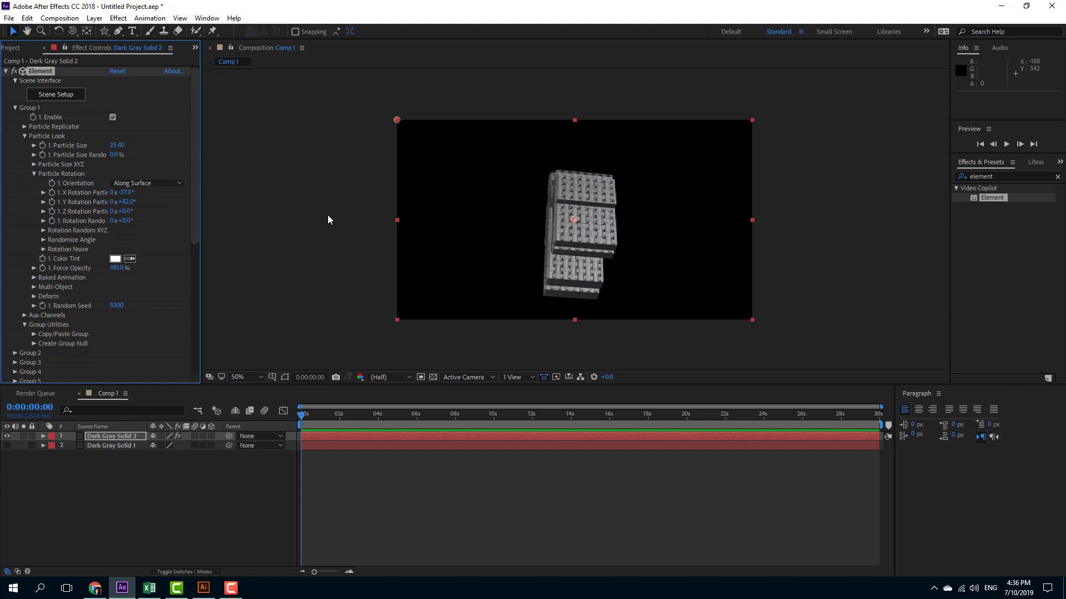
{"action": "key", "text": "period"}
{"action": "key", "text": "comma"}
{"action": "key", "text": "comma"}
{"action": "key", "text": "comma"}
{"action": "key", "text": "comma"}
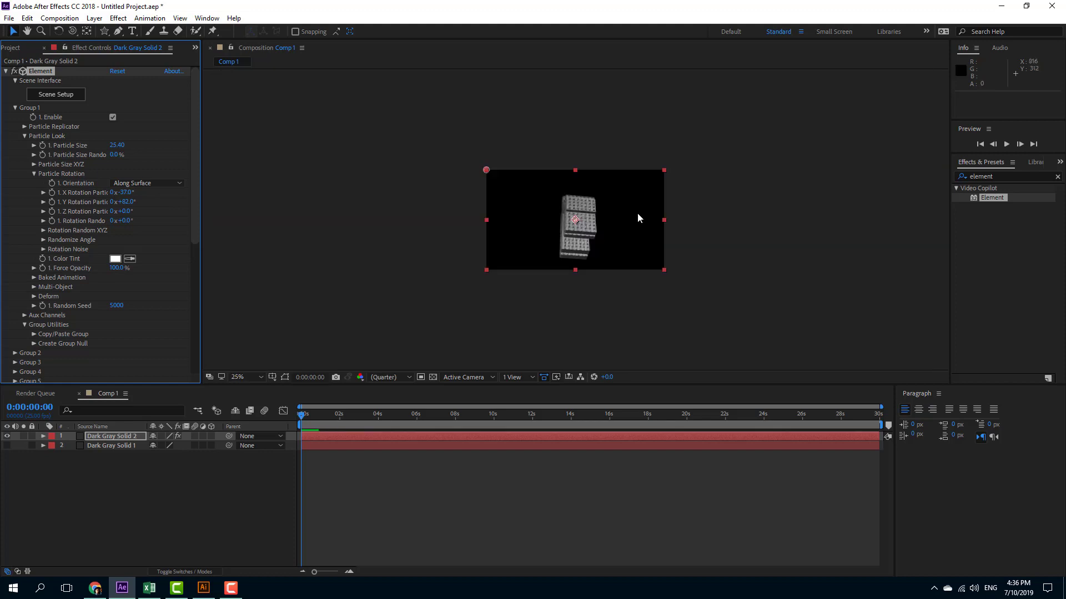
{"action": "key", "text": "period"}
{"action": "key", "text": "period"}
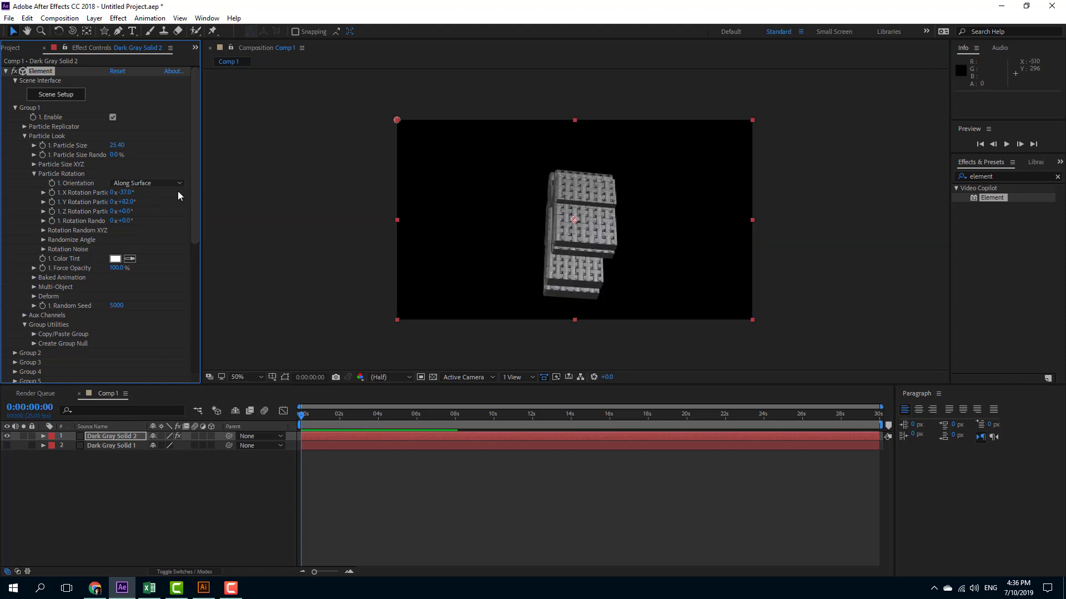
{"action": "left_click_drag", "start_coordinate": [129, 202], "coordinate": [102, 201]}
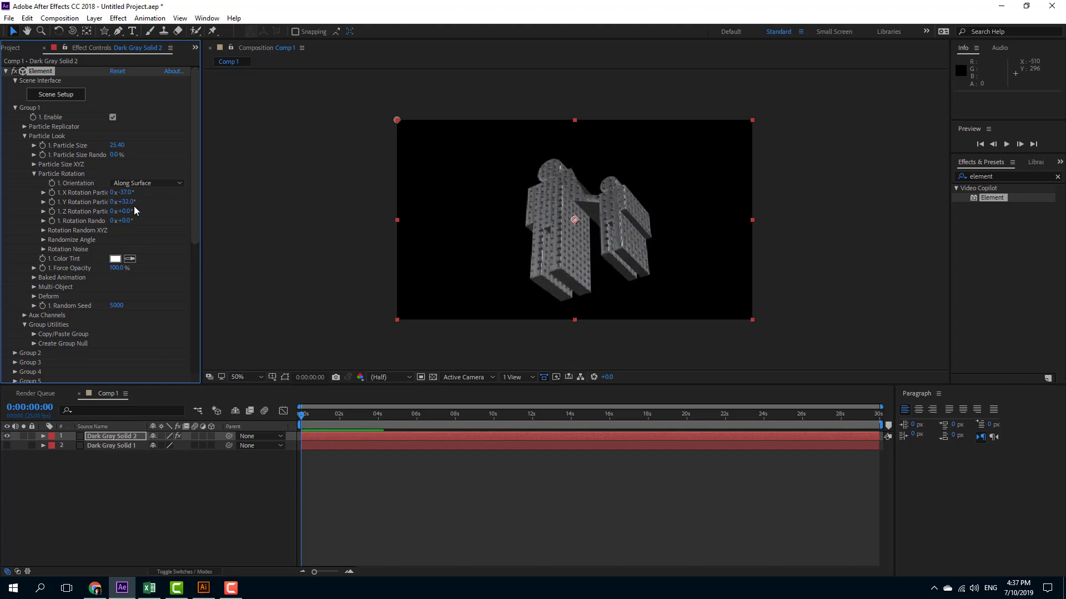